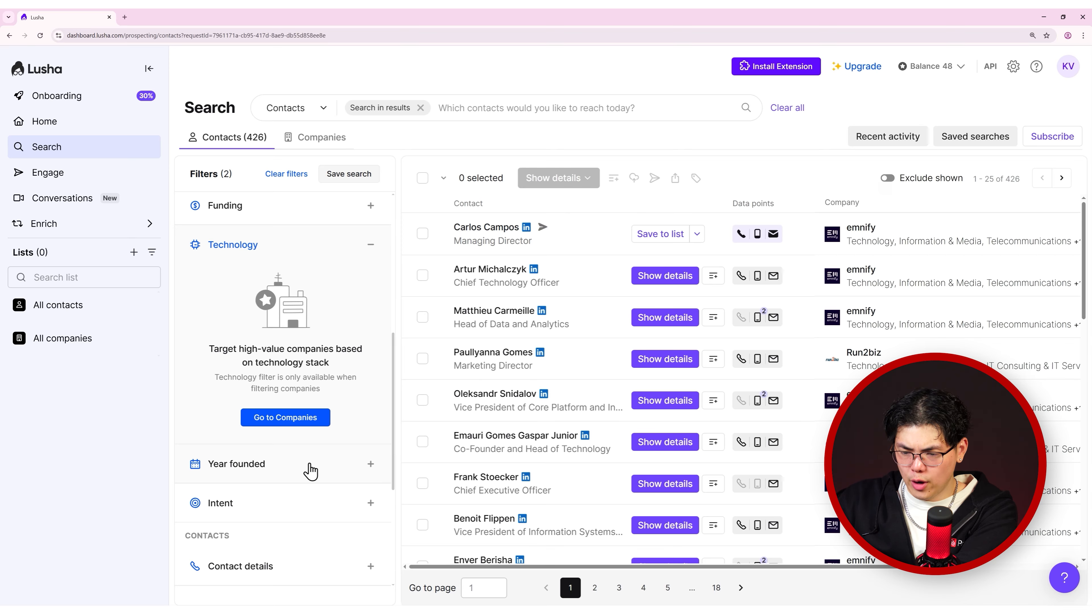
Look at the Year founded and Intent company filters for the contact search
click(310, 468)
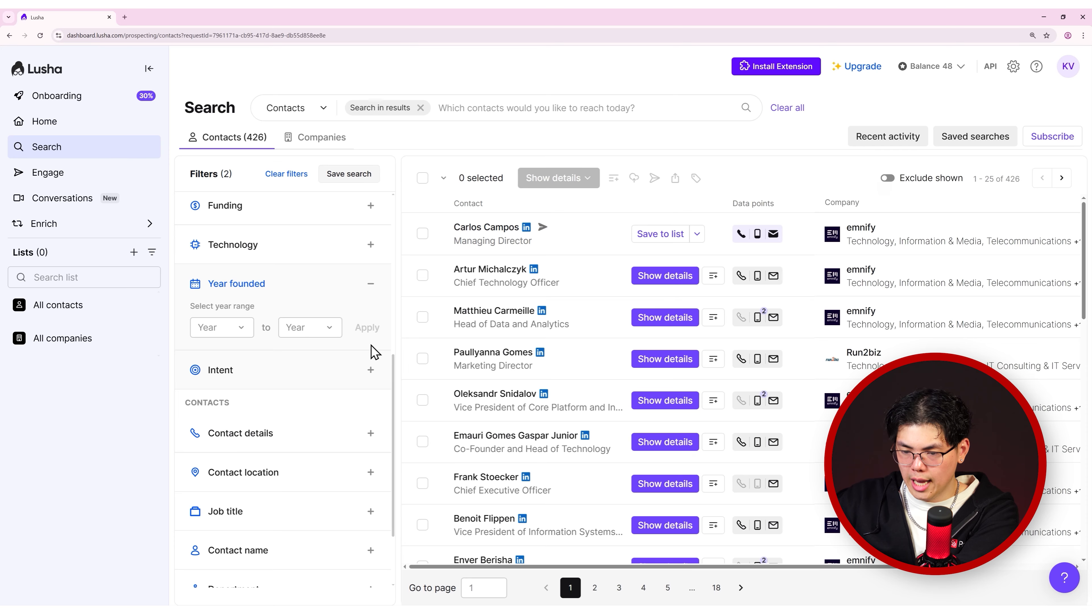
click(345, 382)
scroll(389, 385, down, 2)
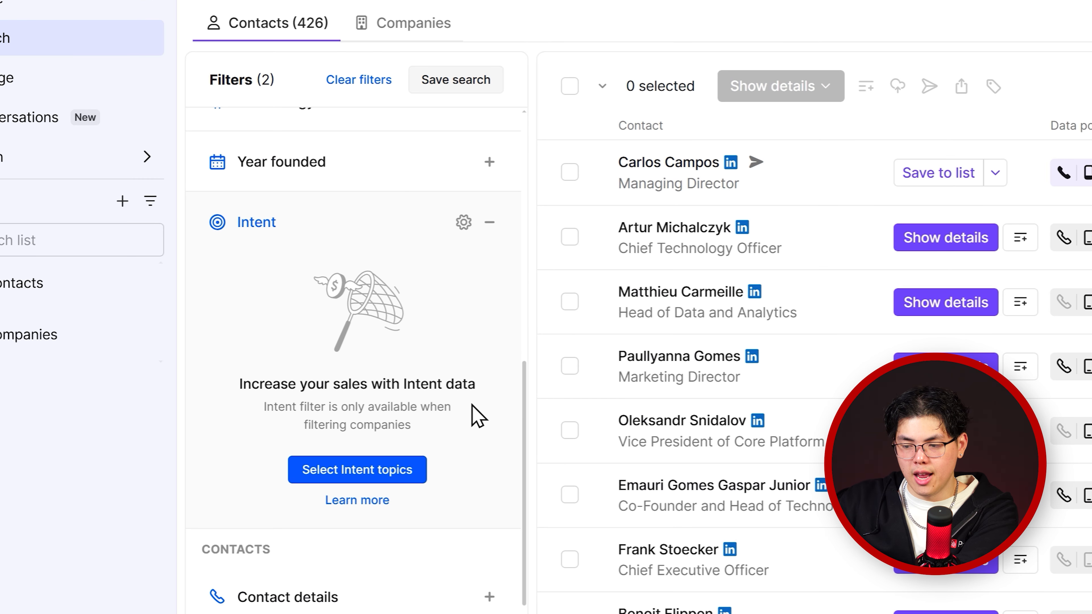
click(404, 470)
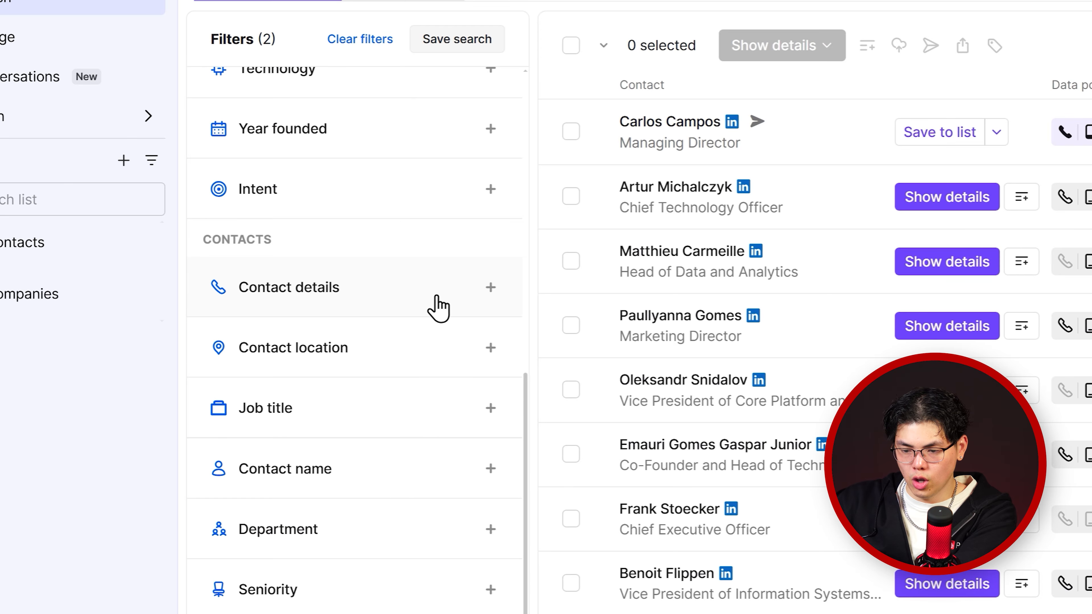
Filter the contacts by Mobile and Work email details and set the contact location to United States
click(432, 306)
scroll(439, 297, down, 1)
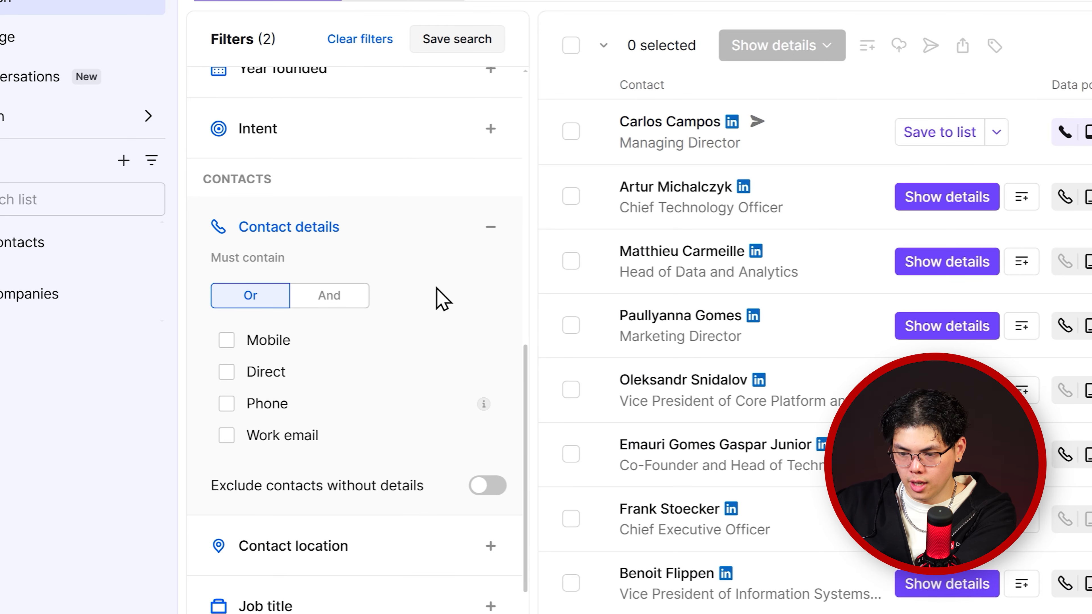
scroll(441, 298, down, 1)
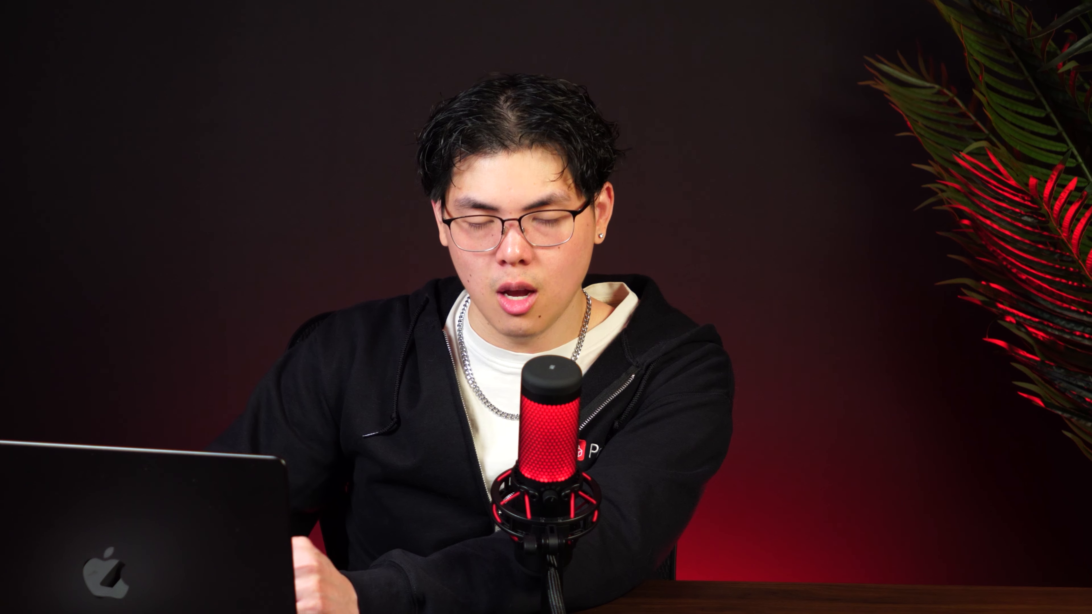
click(243, 396)
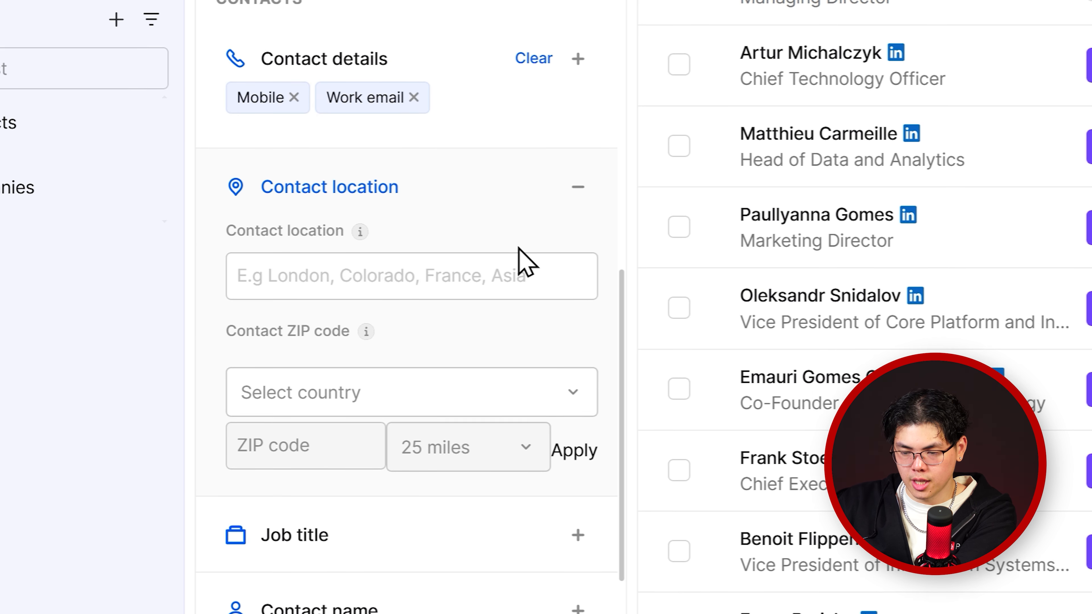
click(439, 265)
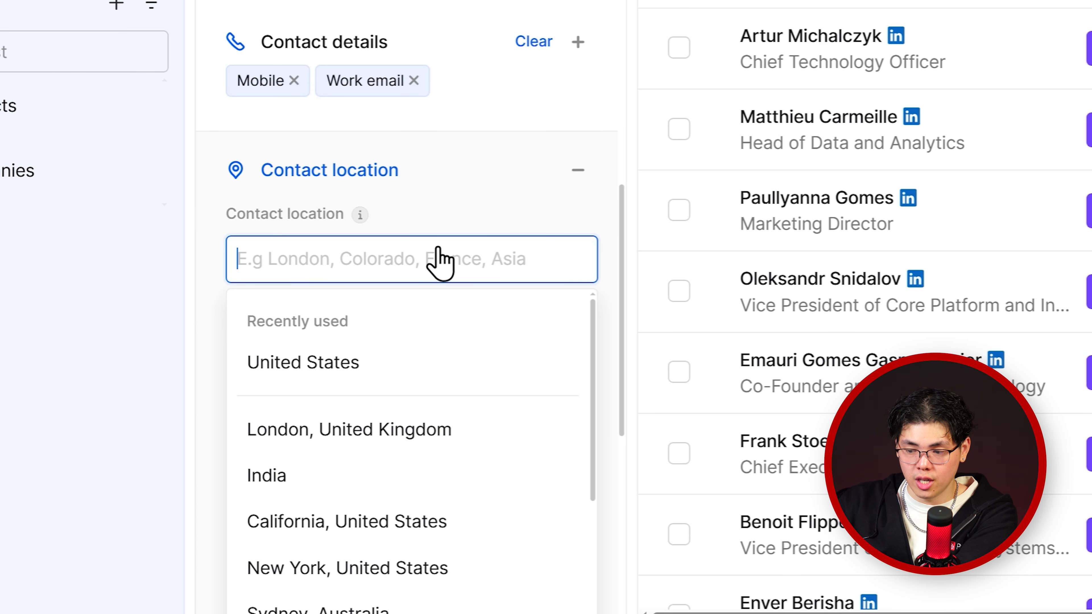
click(303, 363)
Bulk search the job titles VP of Sales, Head of Sales, Sales Director and Chief of Sales
click(577, 217)
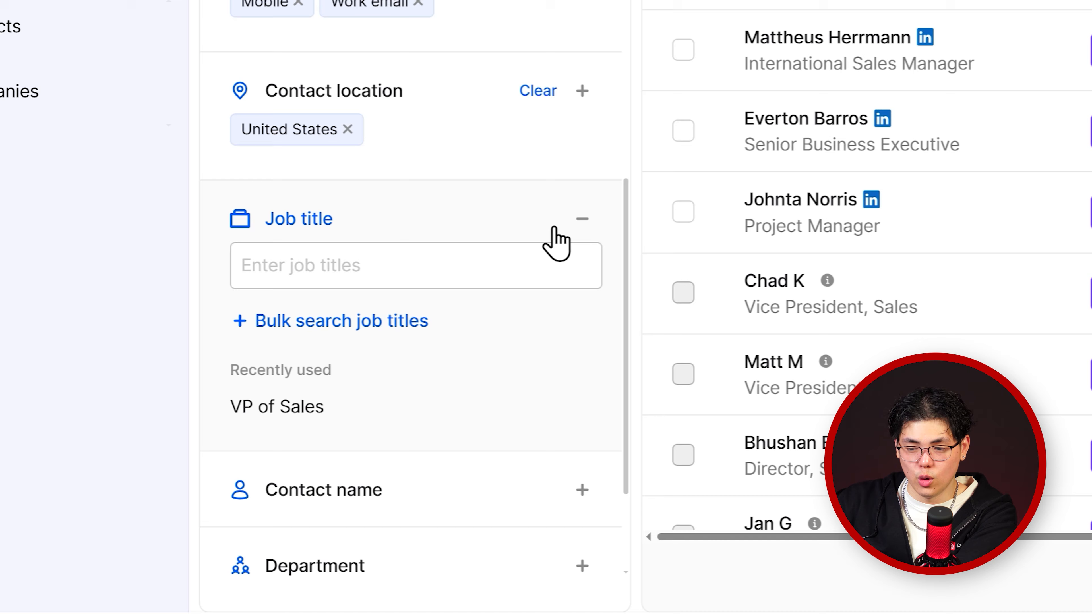
click(353, 320)
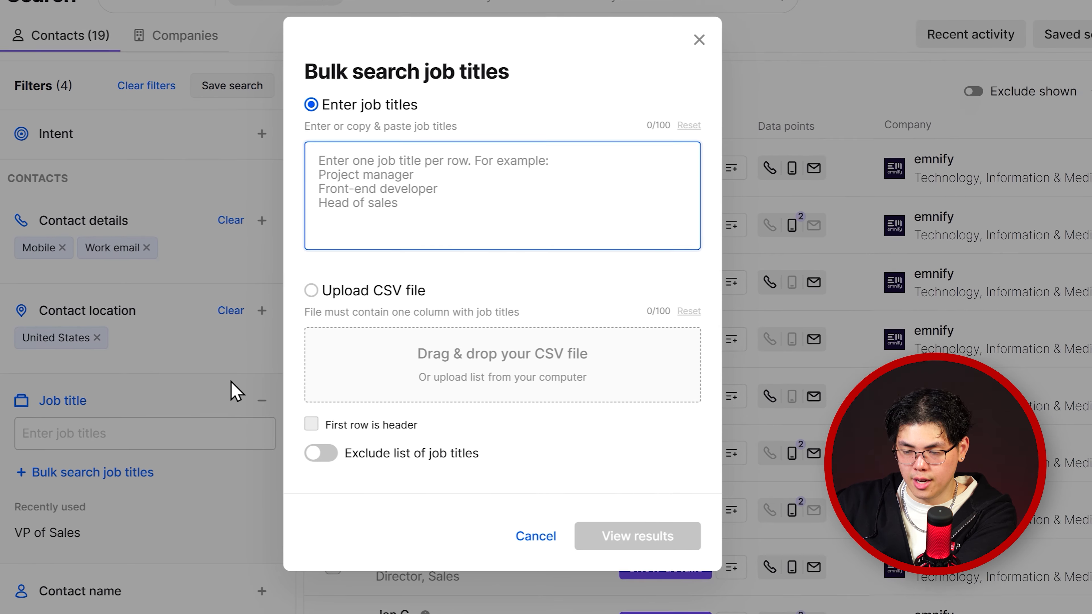
text(VP of Sales)
key(Return)
text(Head of Sales)
key(Return)
text(Sales Director)
key(Return)
text(Chief of Sales)
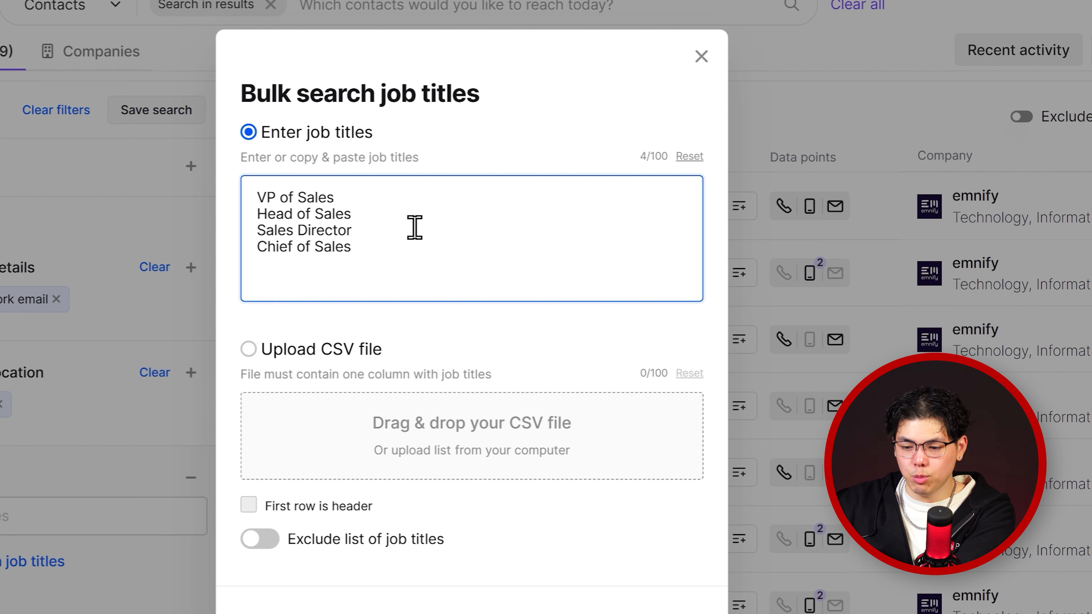
click(632, 568)
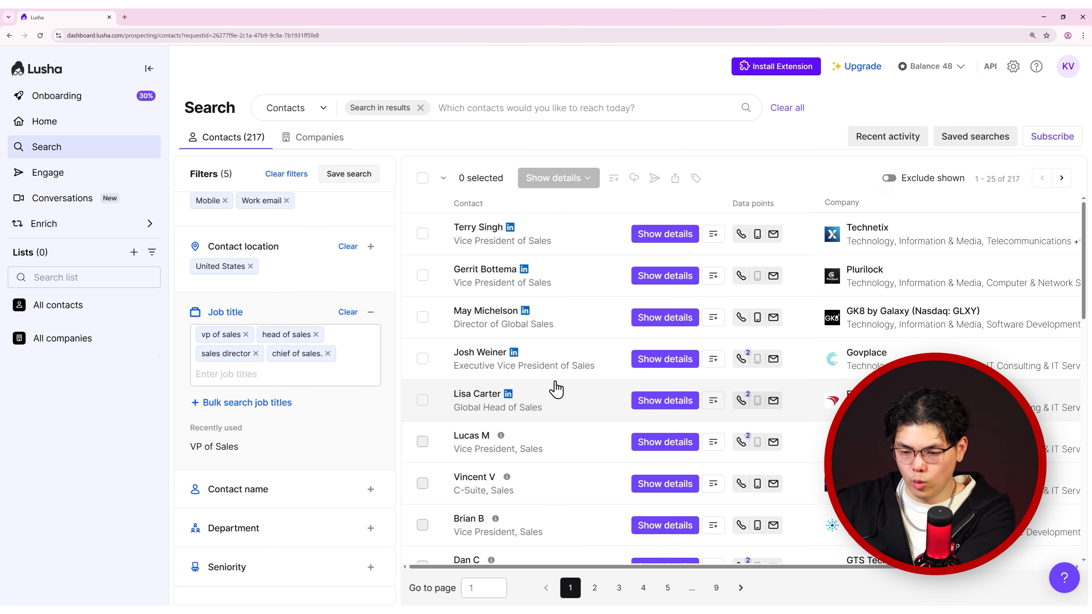
Restrict the contact search to the Sales department
click(339, 528)
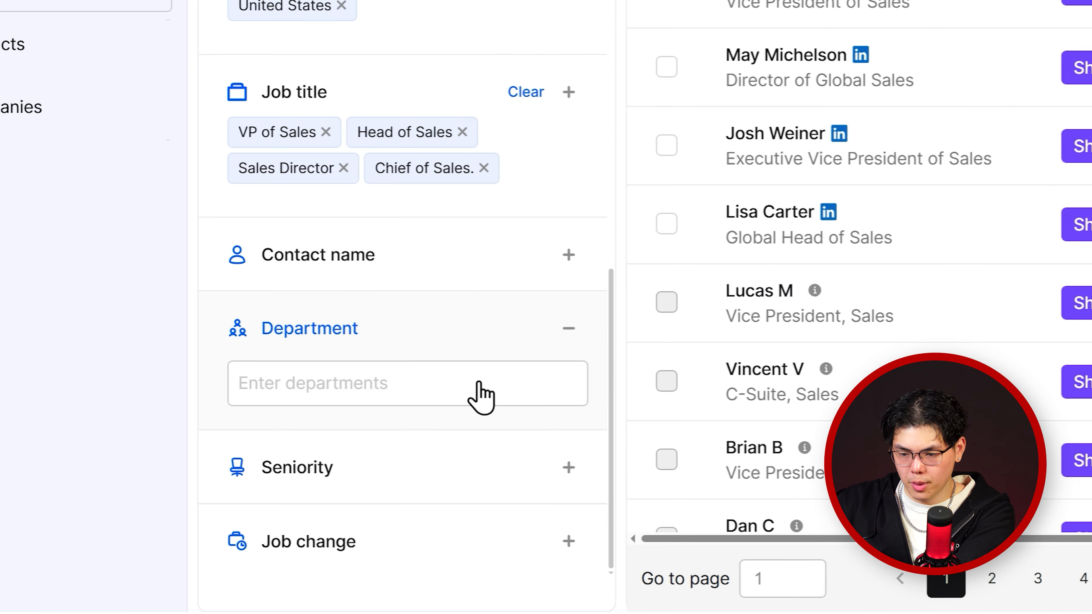
click(507, 352)
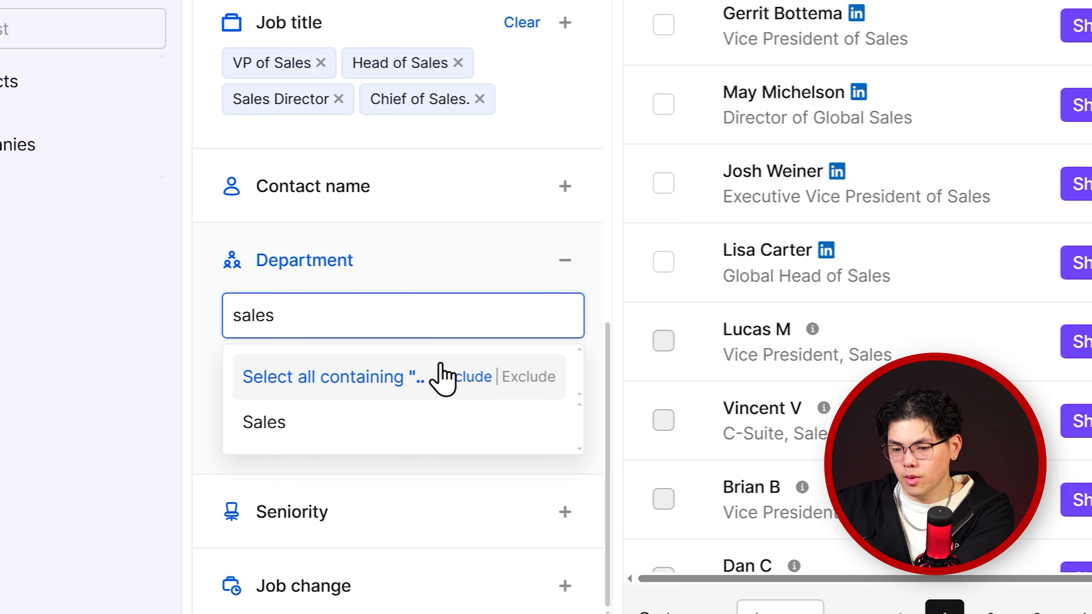
click(467, 422)
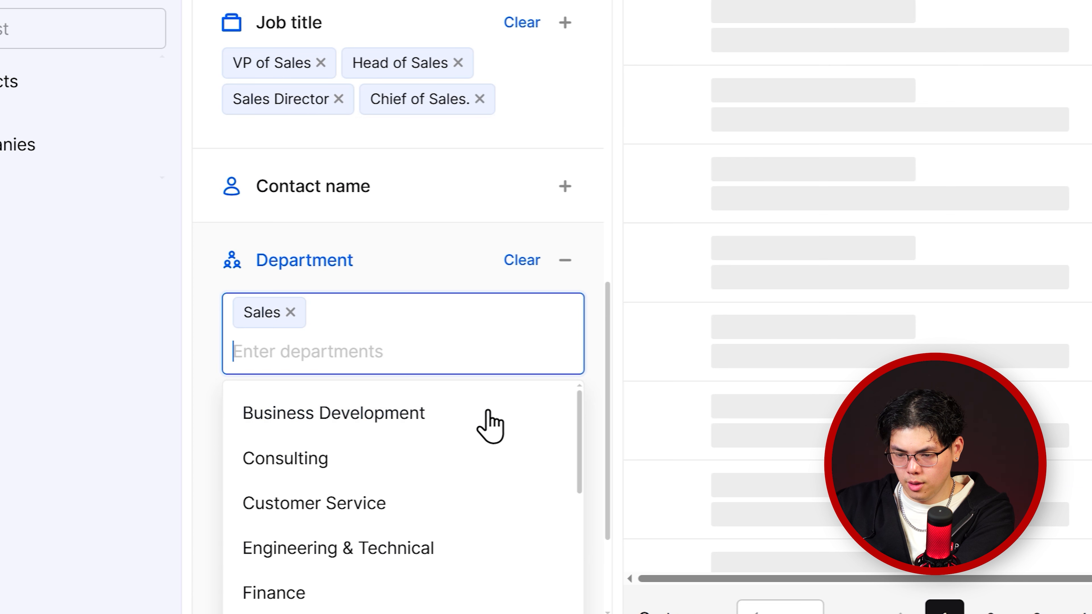
Set the seniority filter to C-suite, Vice president and Director, and open the Job change filter
click(525, 507)
scroll(525, 512, down, 5)
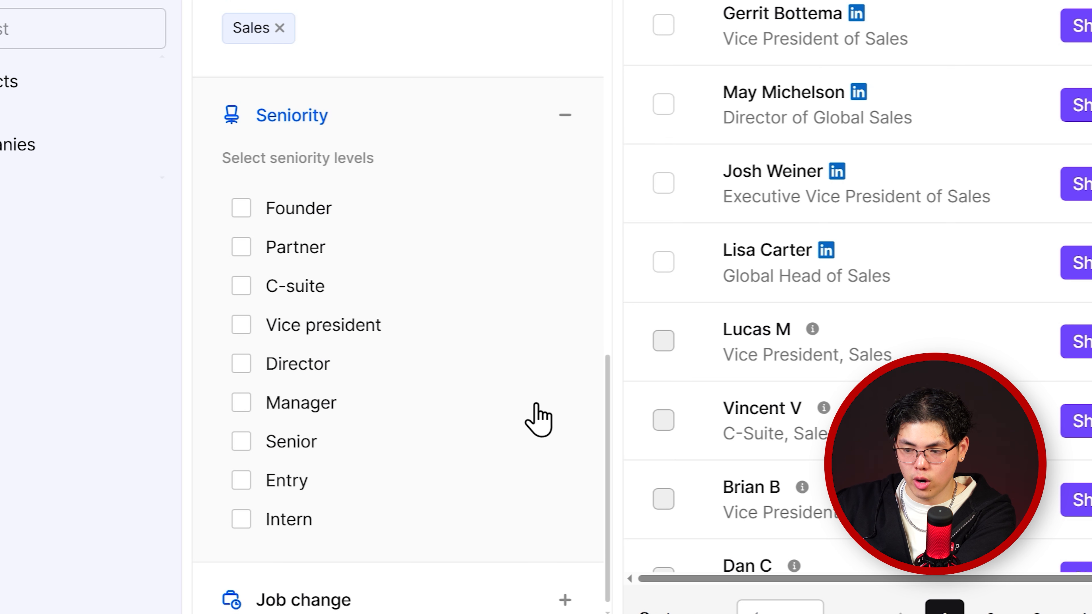
click(241, 287)
click(241, 325)
click(241, 364)
click(565, 600)
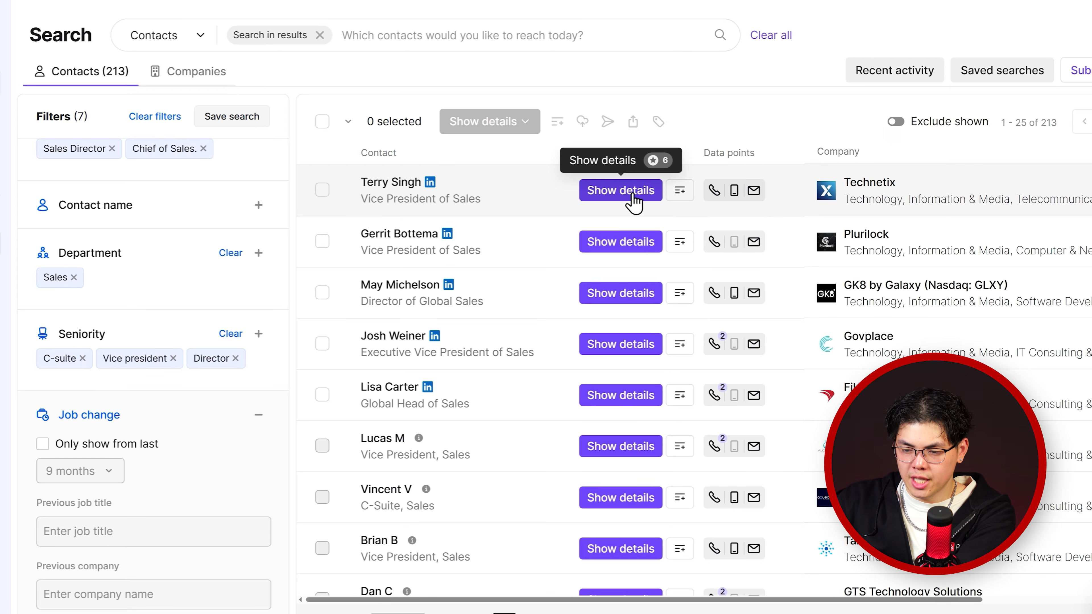
Reveal the contact details of the Executive Vice President of Sales at Govplace and select the contacts in the results
scroll(635, 204, down, 2)
click(533, 256)
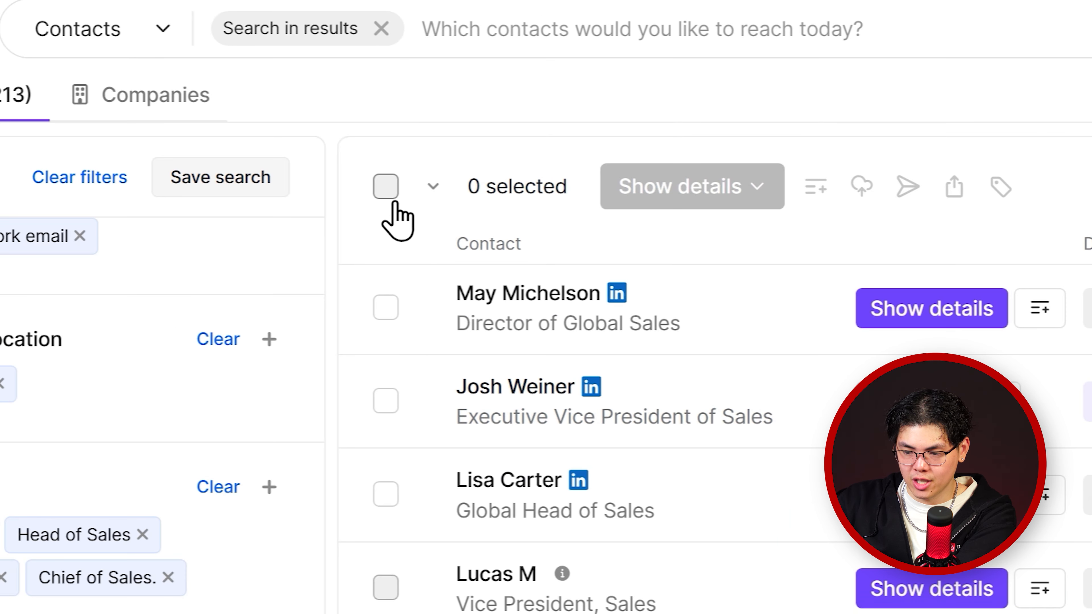
click(388, 196)
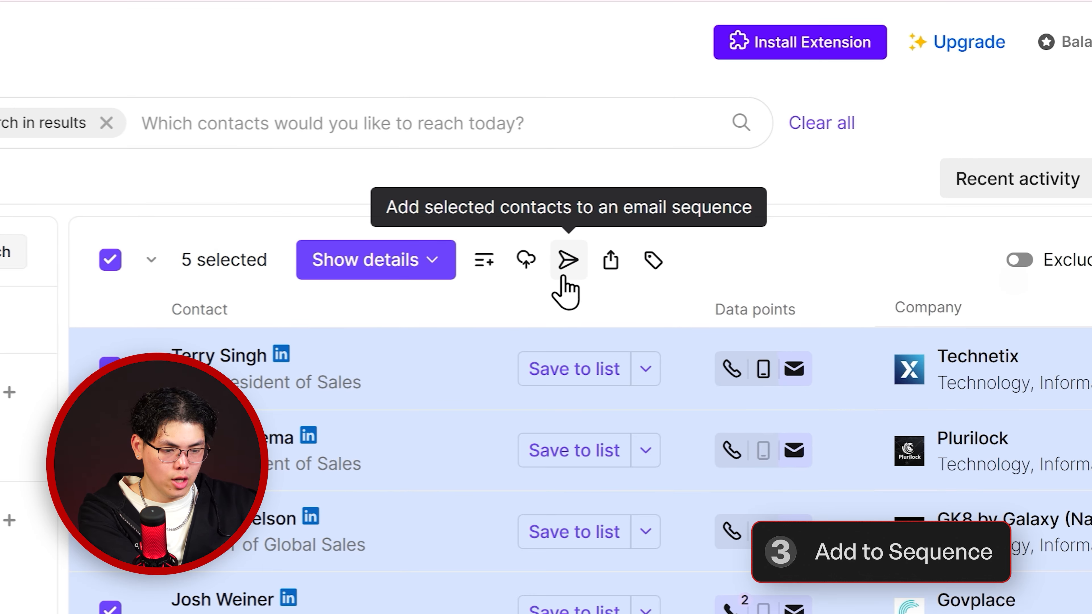
Add the selected contacts to a new email sequence named Q1 GTM CAMPAIGN
click(564, 276)
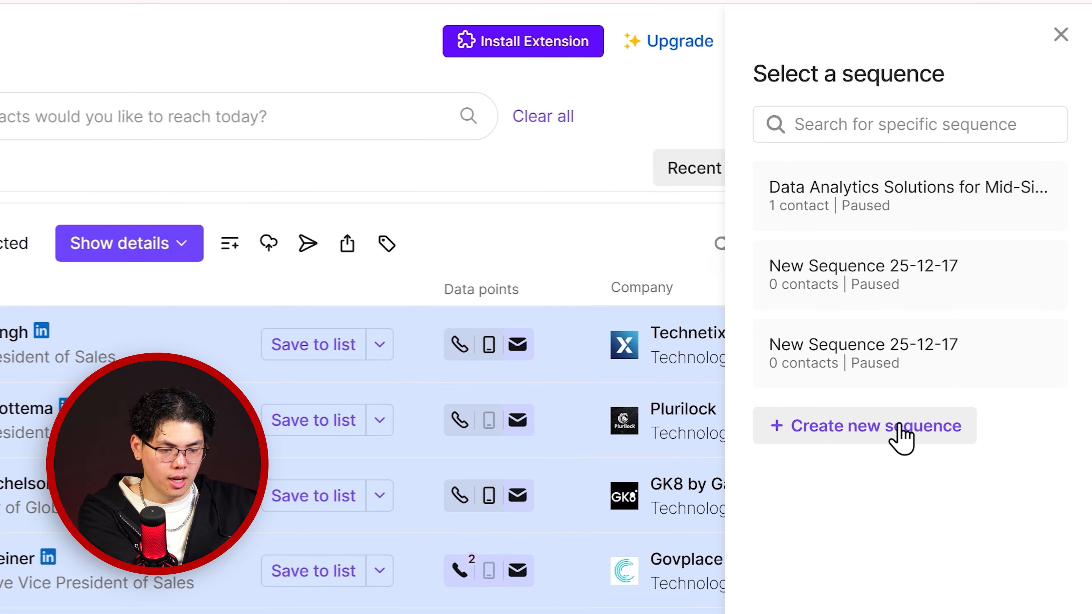
click(899, 435)
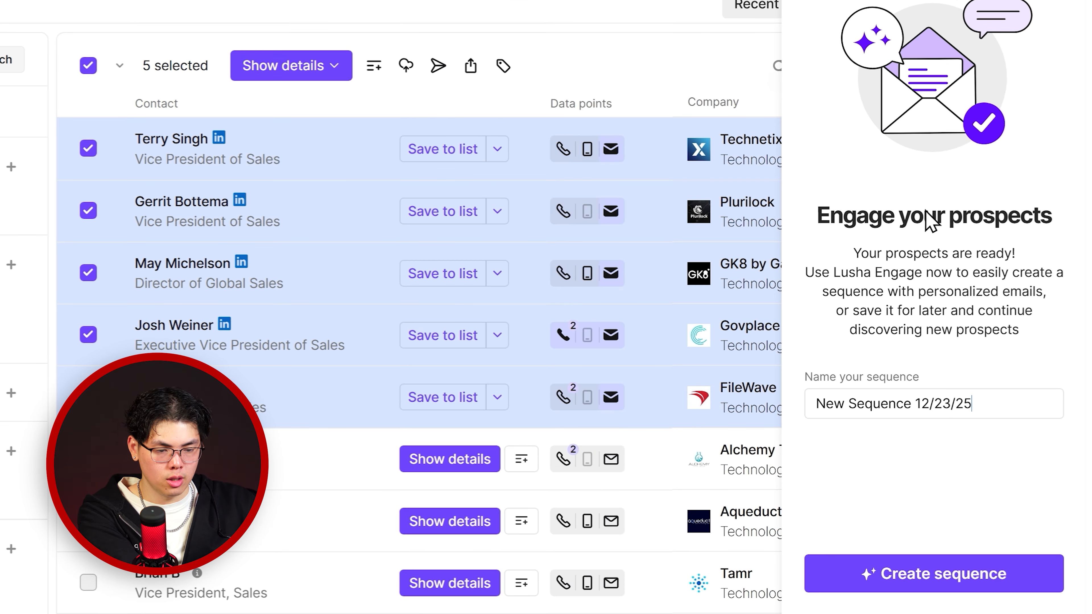
triple_click(980, 412)
text(Q1 GTM CAMPAIGN)
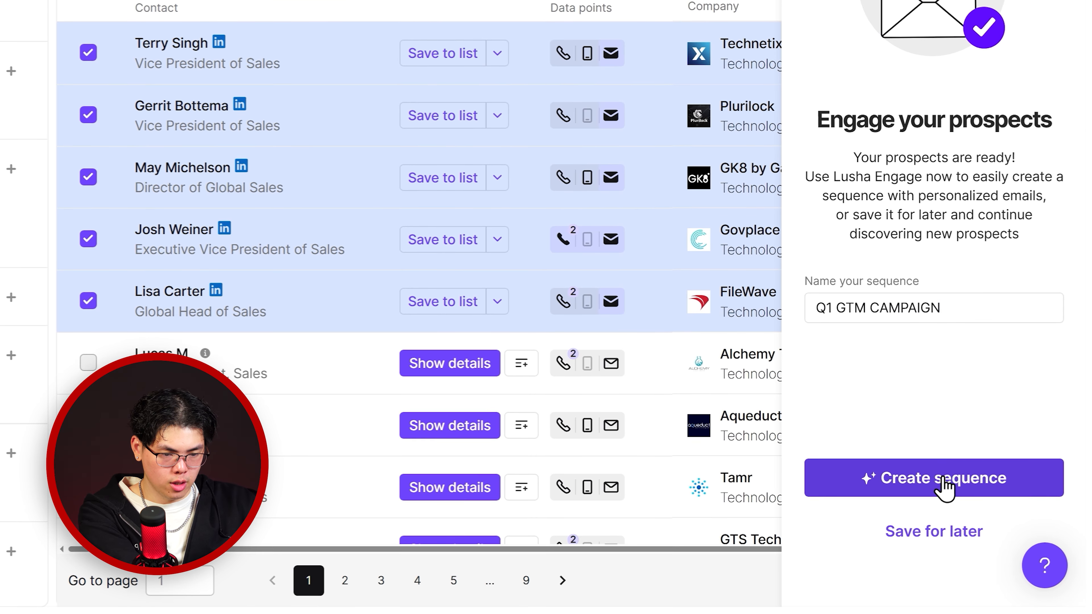
click(946, 583)
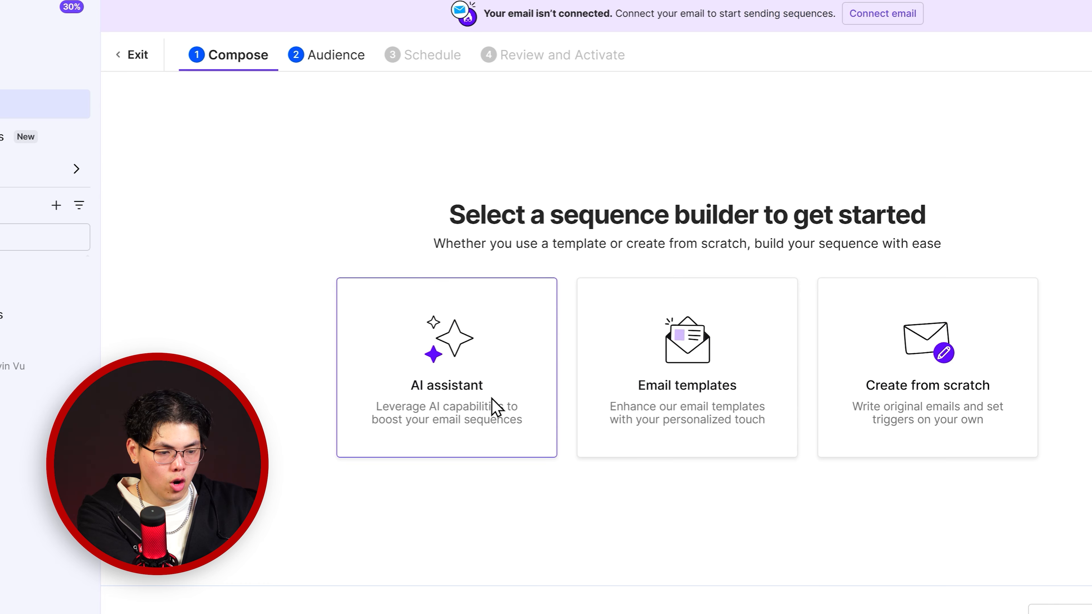
Generate AI sequence content in a formal tone, with context about sales onboarding software for mid-sized US SaaS companies and the cost of slow ramp times
click(500, 415)
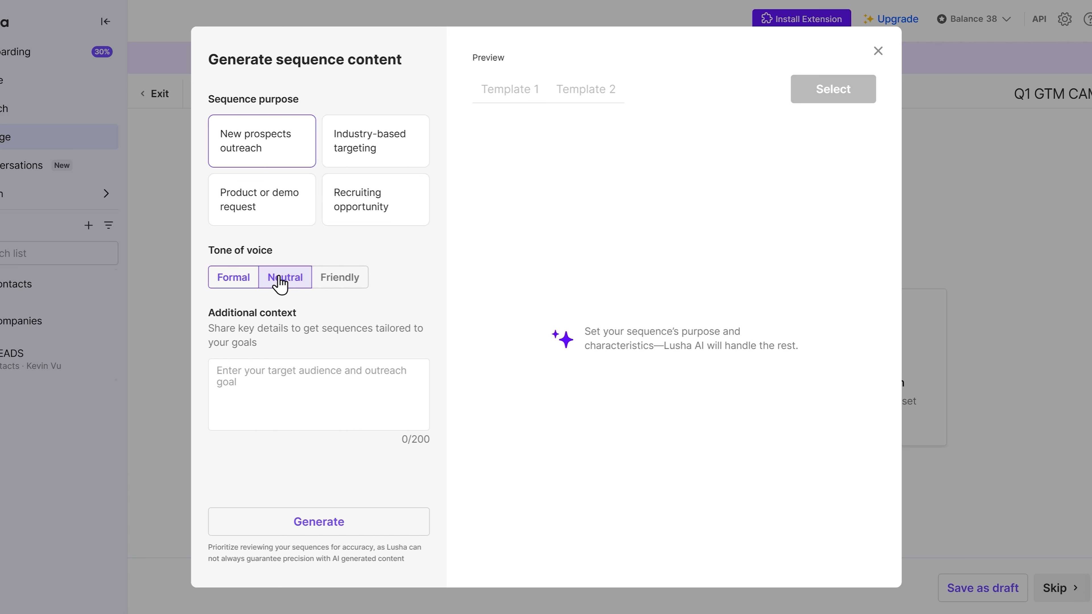
click(237, 280)
click(349, 389)
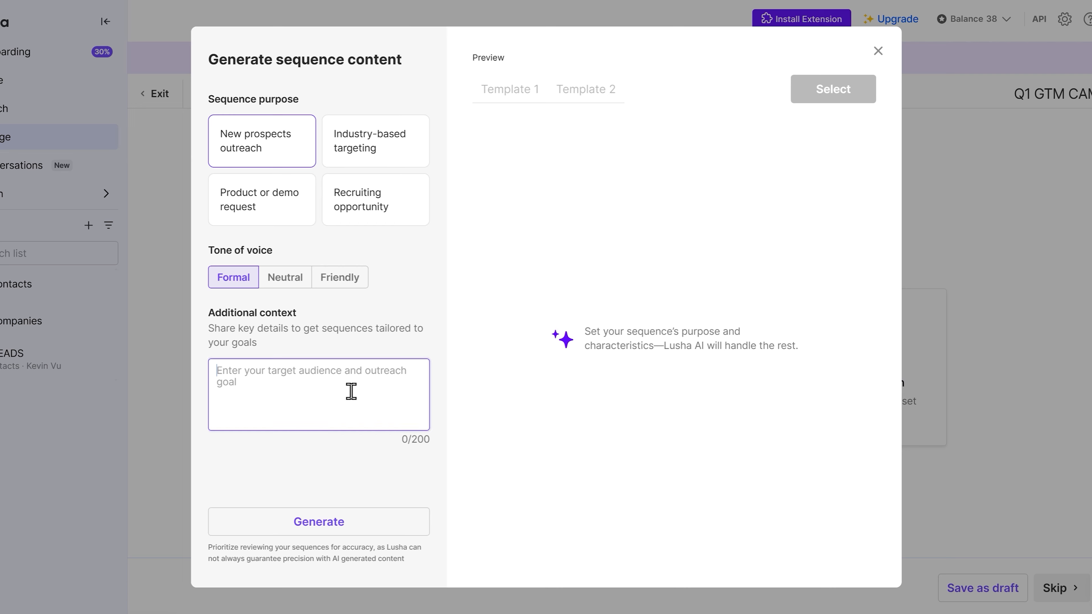
text(I’m selling a sales onboarding software to help mid-sized SaaS companies in the US, ramp their new reps quicker. Goal is to raise awareness around how slow ramp times could cost you time and money)
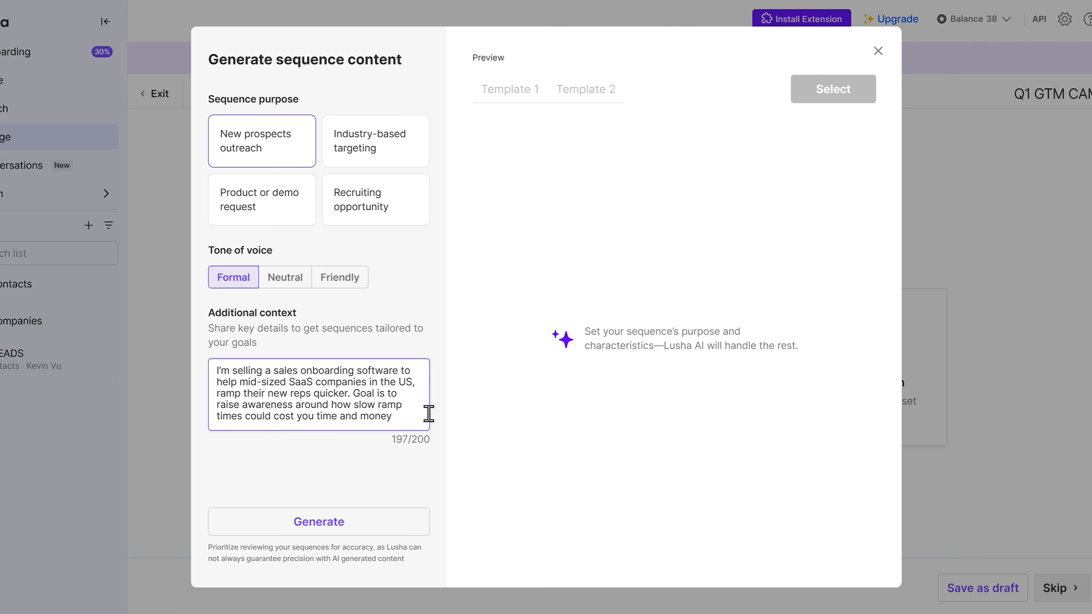
click(365, 518)
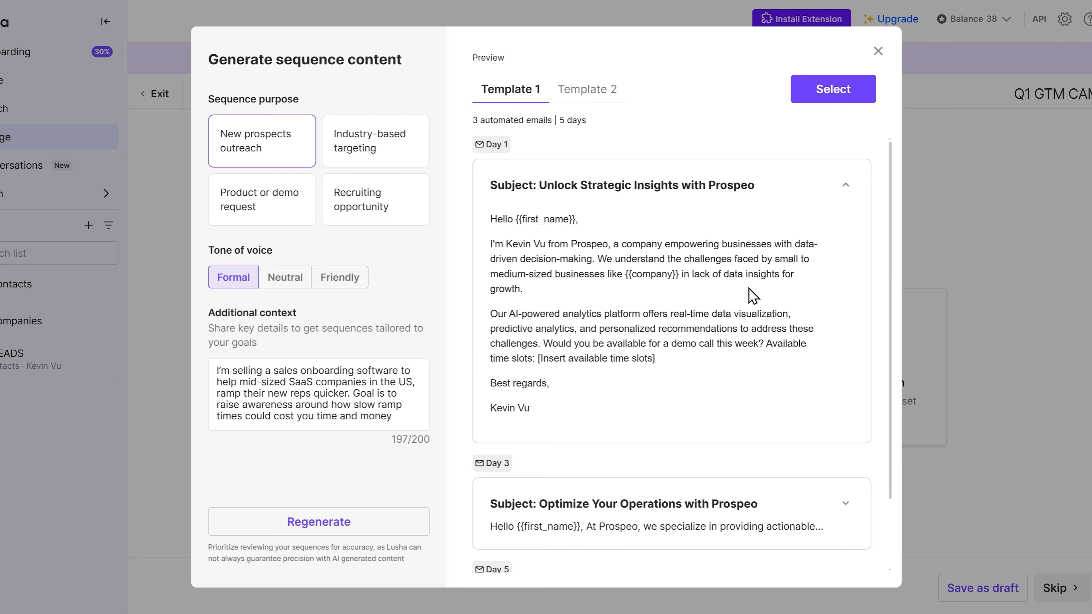
Review the generated emails, choose Template 2 for the sequence and look over its first email
scroll(756, 275, down, 2)
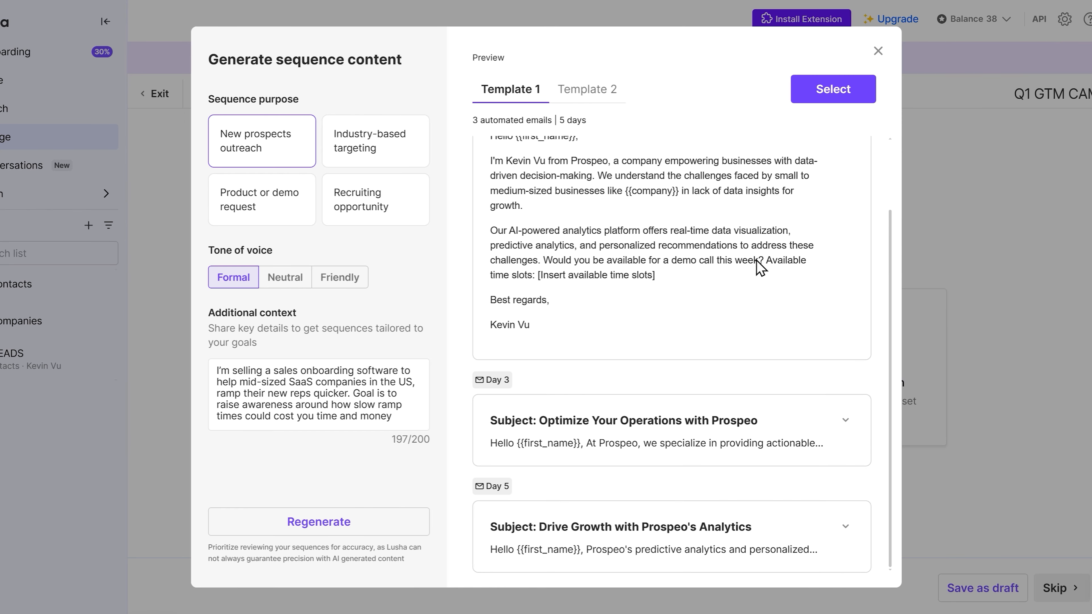
click(586, 95)
click(833, 89)
click(1047, 203)
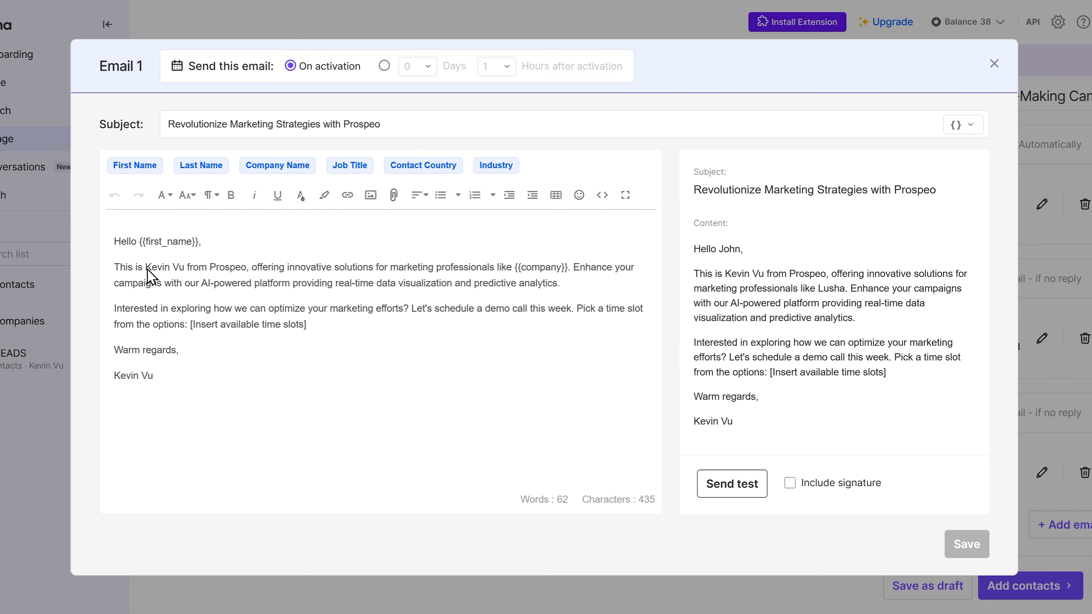
click(993, 64)
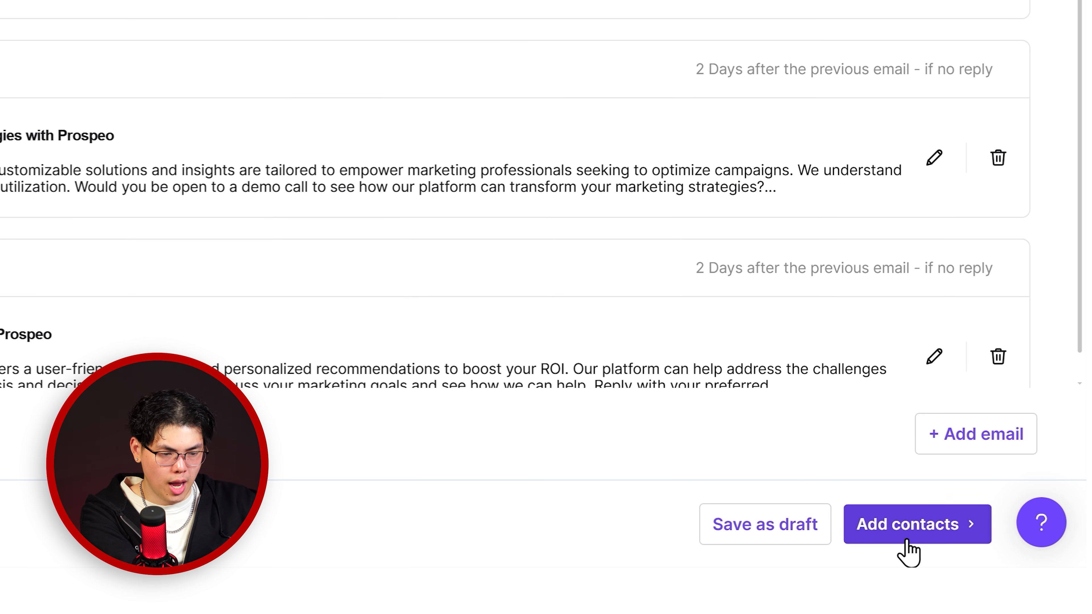
Continue through the audience stage, set the schedule's time zone to (UTC-05:00) America/New York and proceed to the sequence review
click(905, 534)
click(1062, 580)
click(507, 337)
click(709, 456)
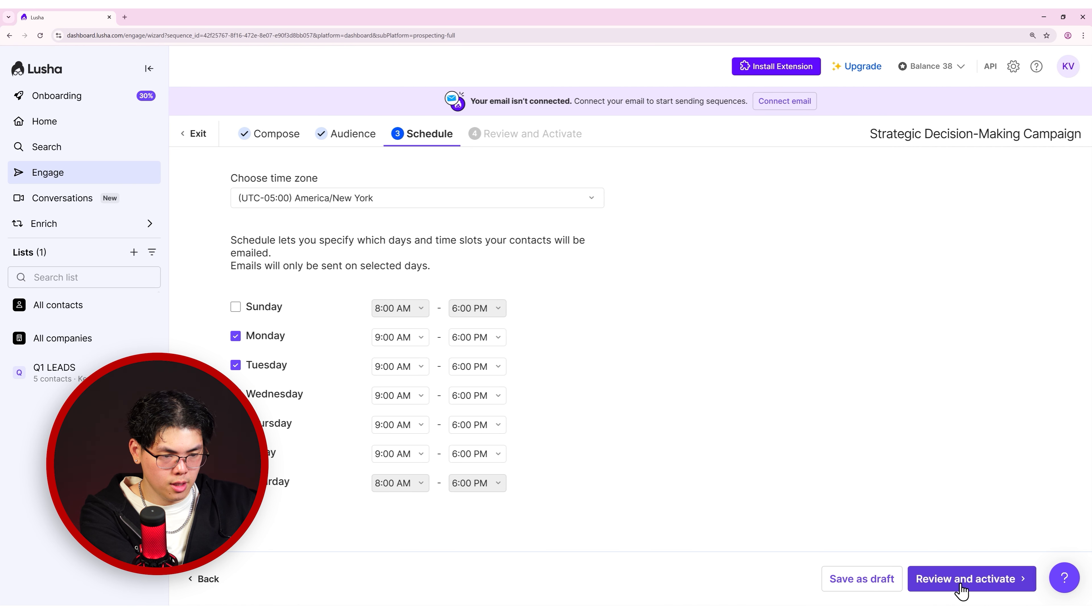
click(960, 585)
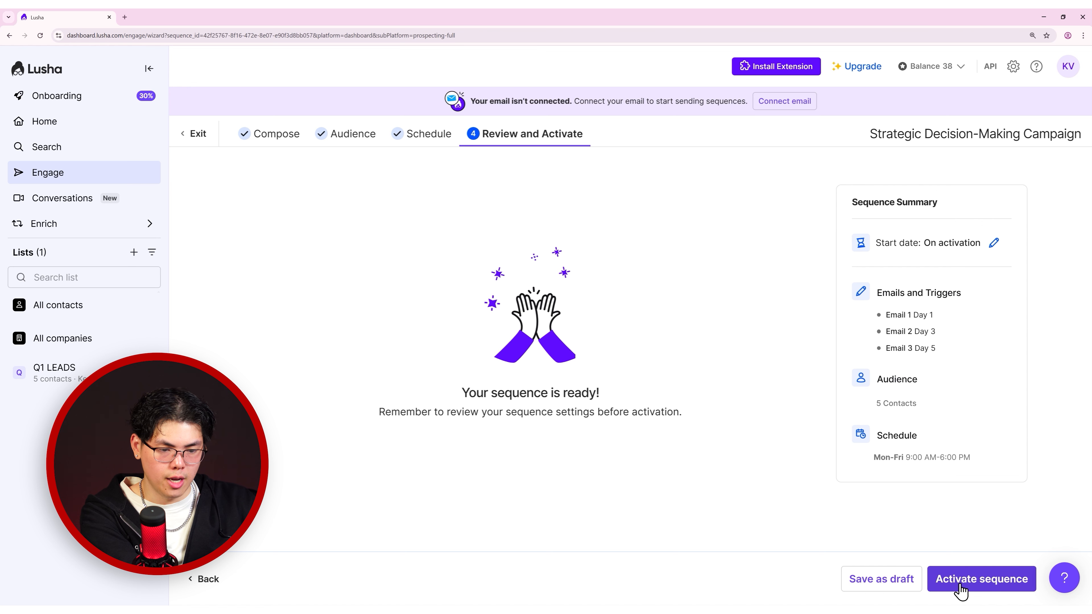